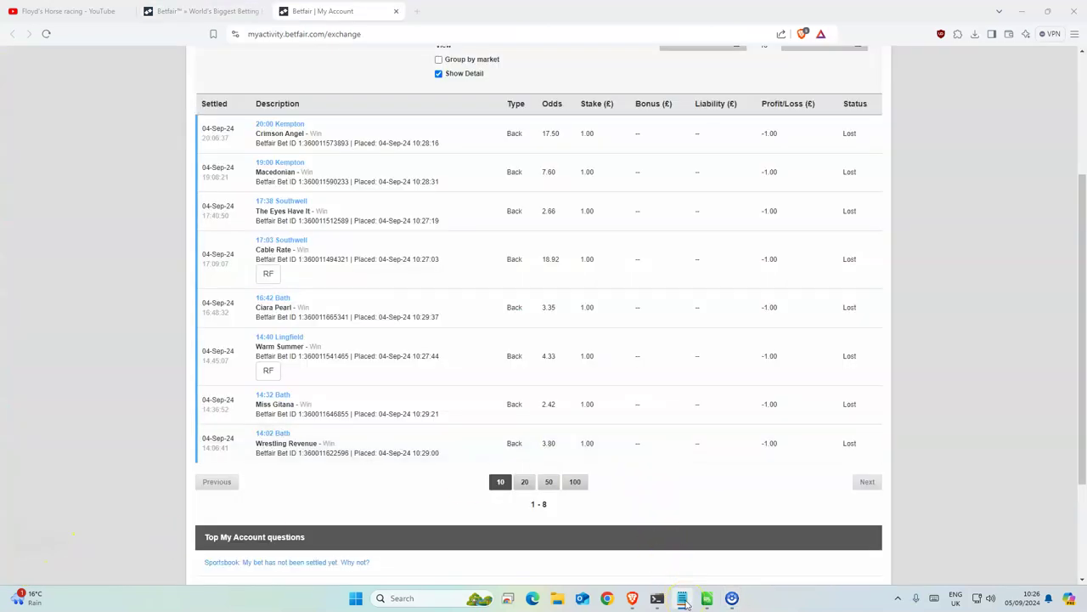
Review the settled exchange bets for 4 September, checking the odds taken on Cable Rate.
{"action": "left_click", "coordinate": [723, 458]}
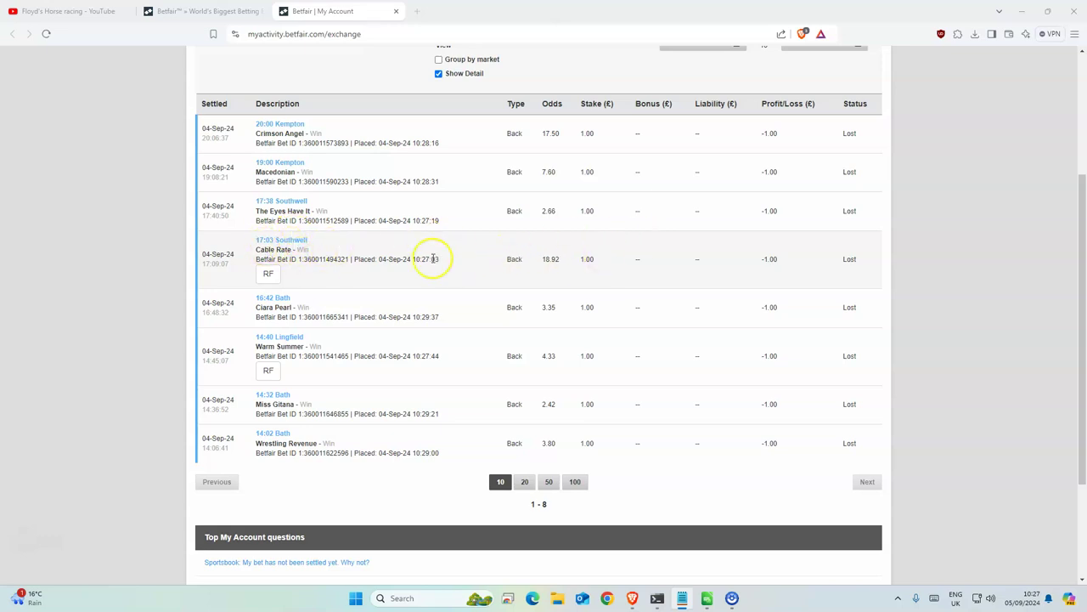
{"action": "left_click_drag", "start_coordinate": [562, 262], "coordinate": [539, 264]}
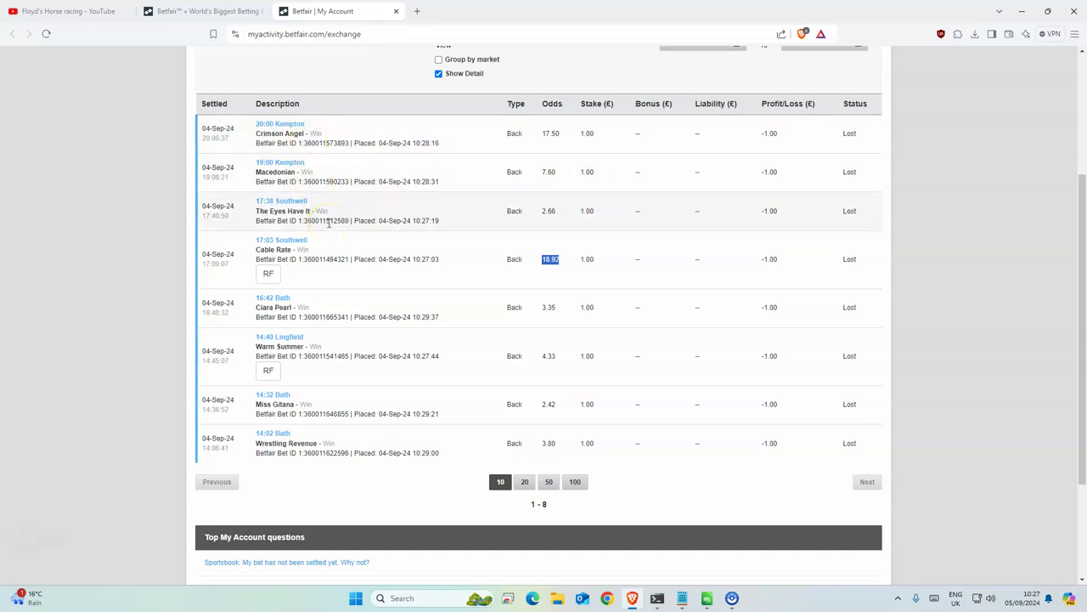
{"action": "left_click", "coordinate": [507, 215]}
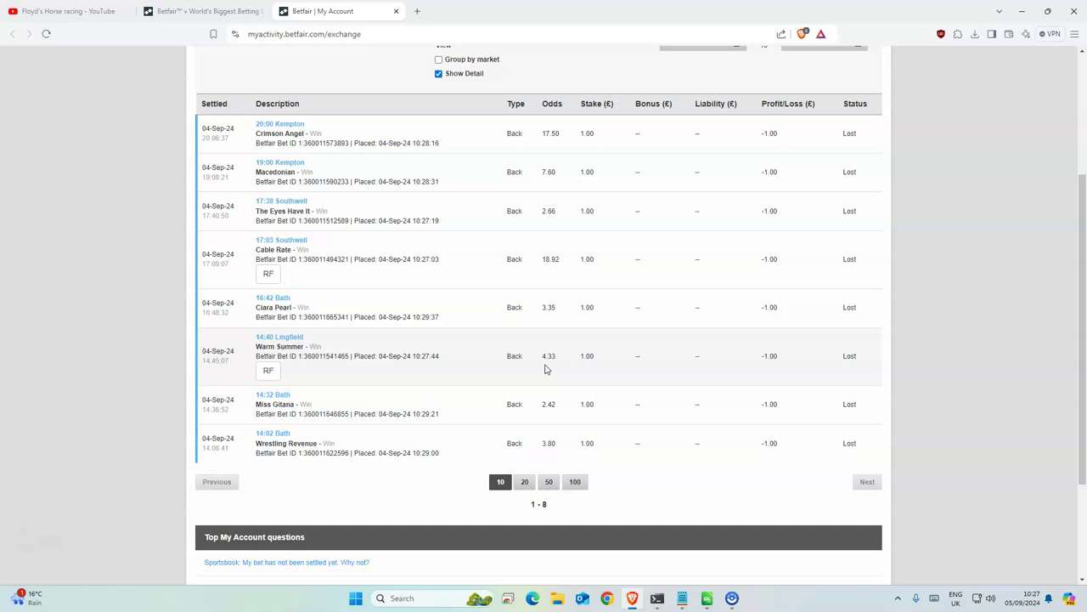
{"action": "scroll", "coordinate": [546, 368], "scroll_direction": "up", "scroll_amount": 3}
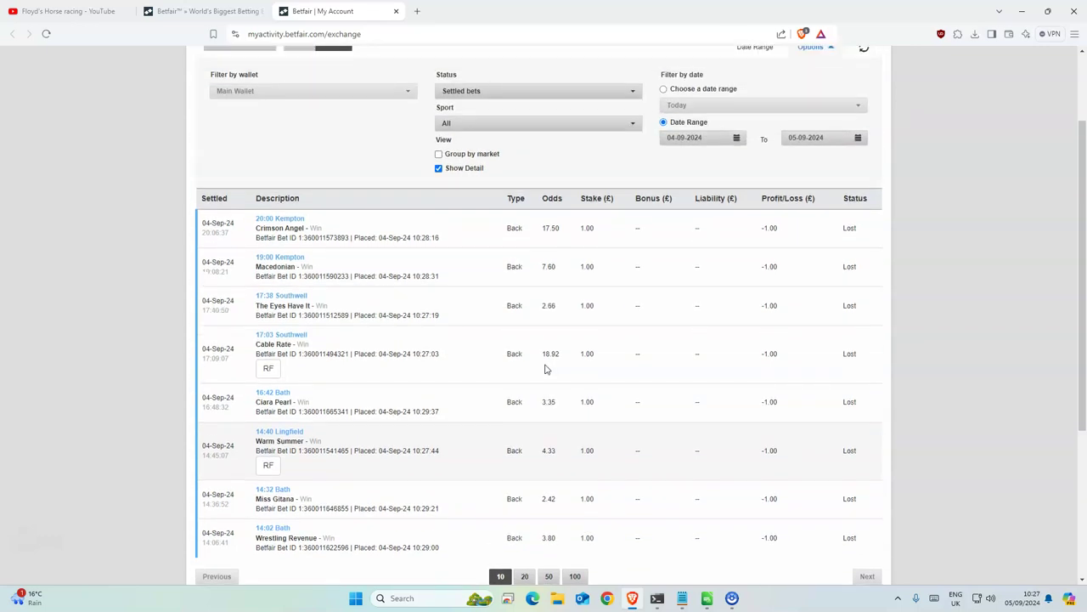
{"action": "scroll", "coordinate": [547, 368], "scroll_direction": "up", "scroll_amount": 2}
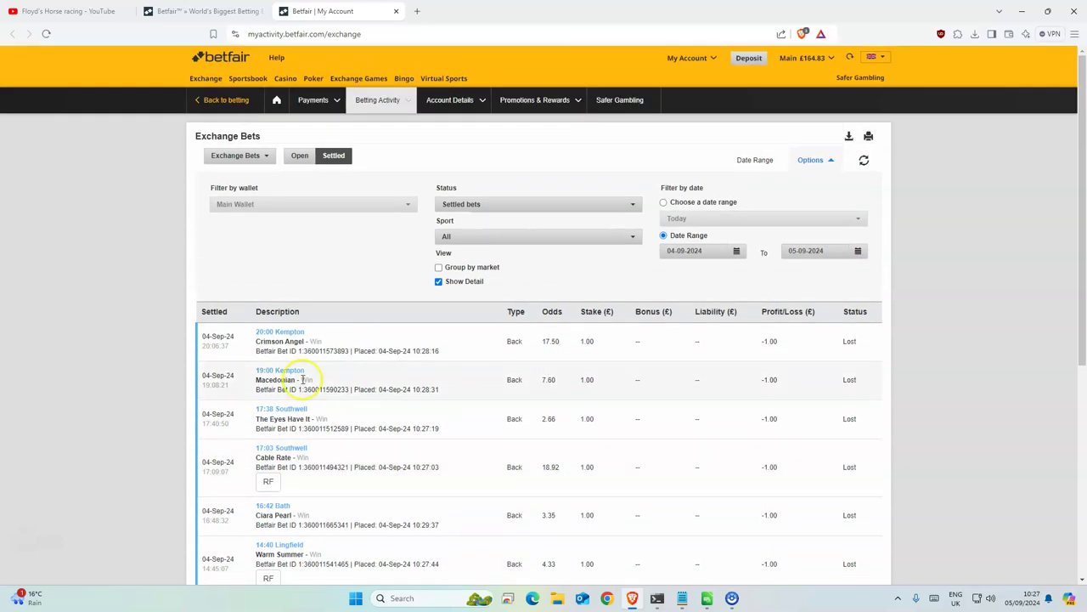
{"action": "left_click", "coordinate": [121, 447]}
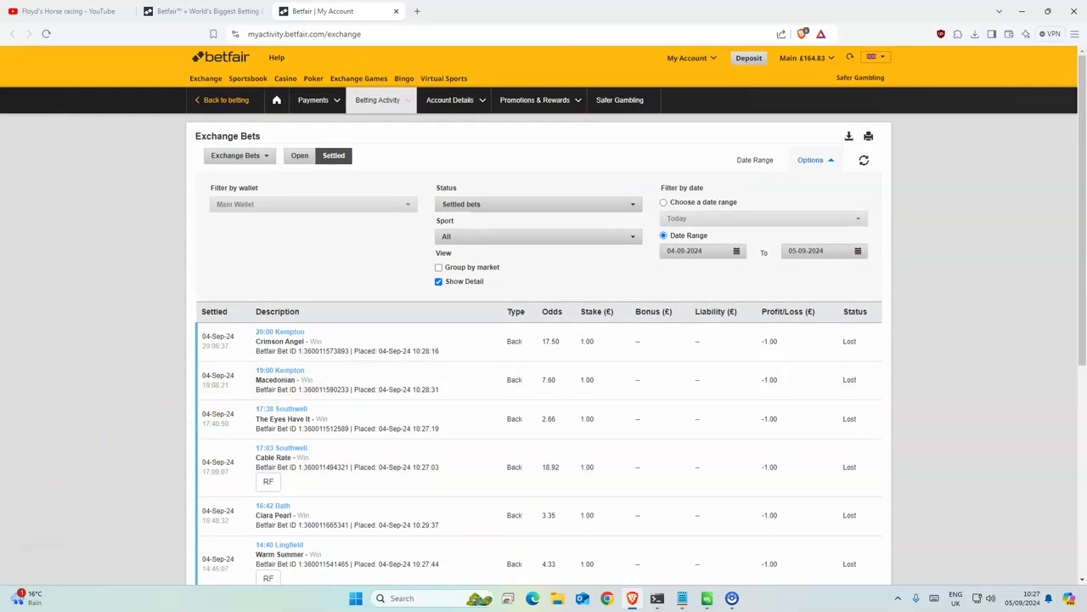
Switch to the MergedDF spreadsheet in LibreOffice Calc and check the filtered races' times and win odds.
{"action": "key", "text": "alt+Tab"}
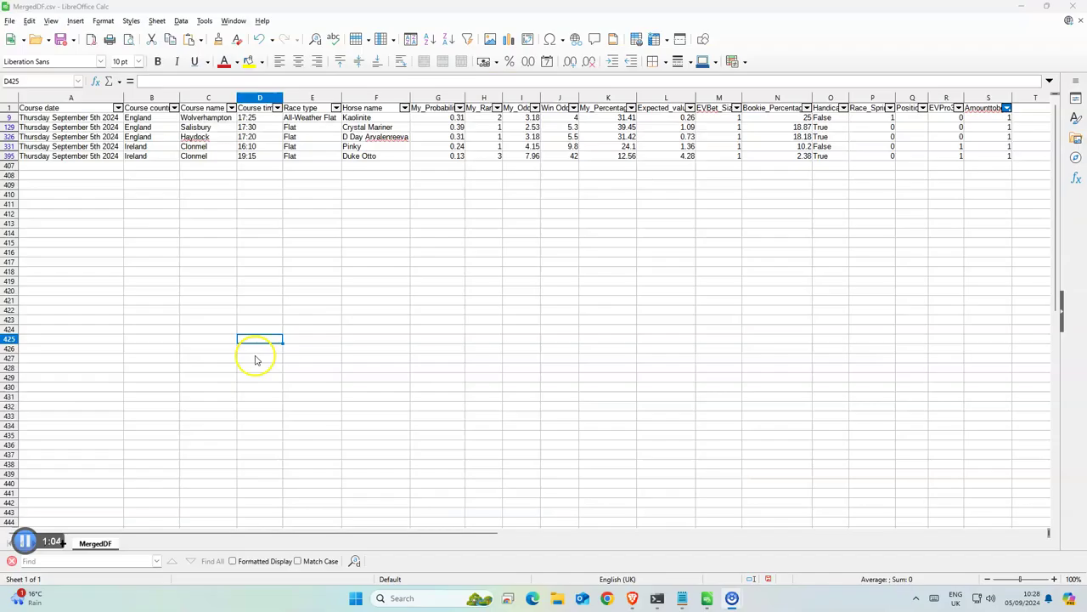
{"action": "left_click", "coordinate": [248, 146]}
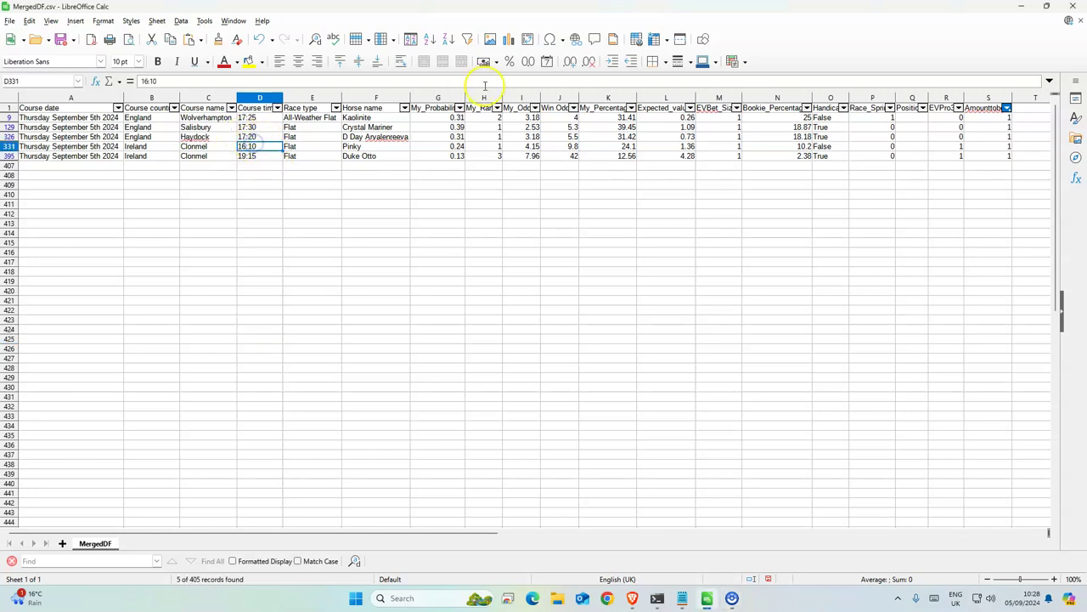
{"action": "left_click", "coordinate": [570, 157]}
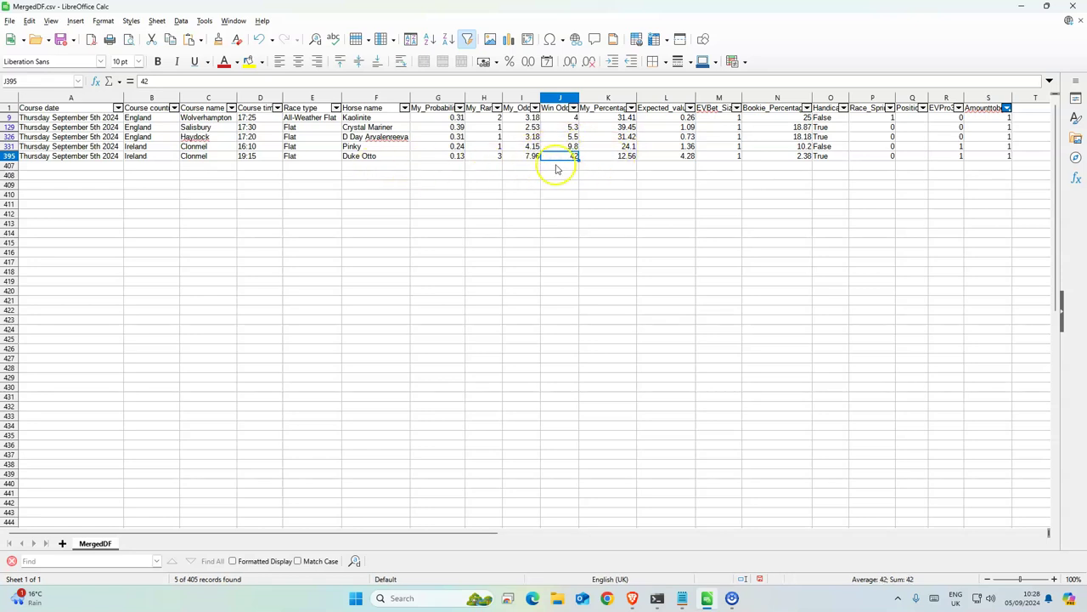
{"action": "left_click", "coordinate": [568, 195]}
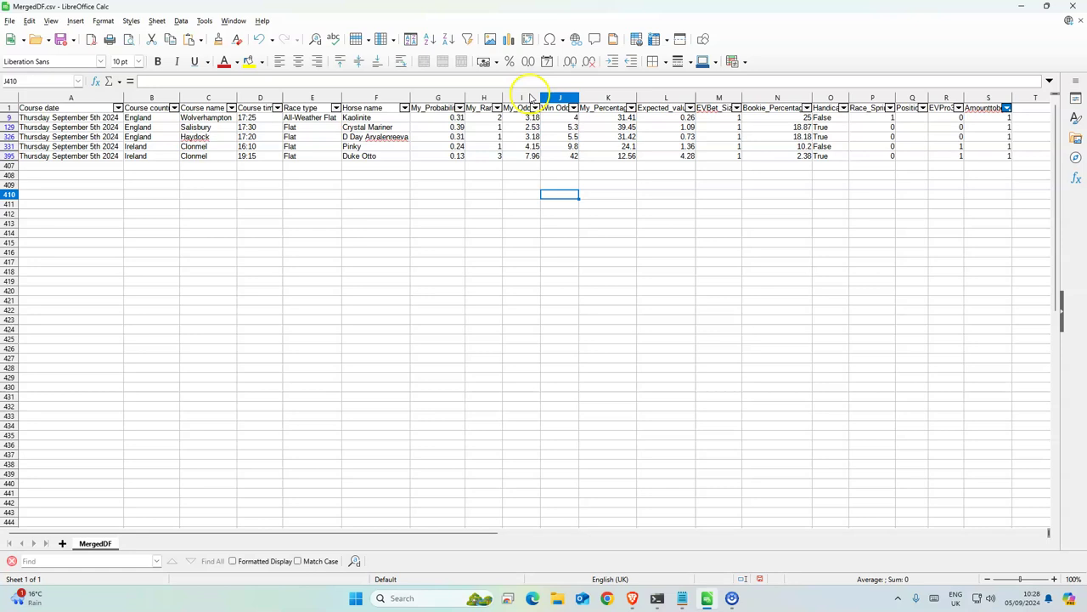
Delete the three spreadsheet columns from My_Probability up to, but not including, Win Odds.
{"action": "left_click_drag", "start_coordinate": [531, 99], "coordinate": [432, 98]}
{"action": "right_click", "coordinate": [433, 99]}
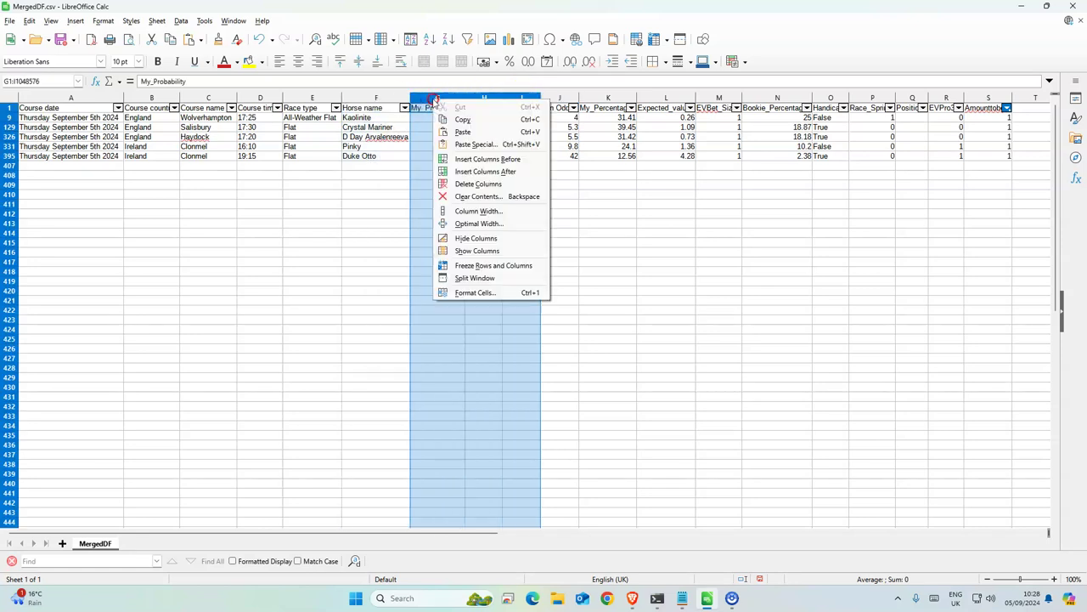
{"action": "left_click", "coordinate": [478, 184]}
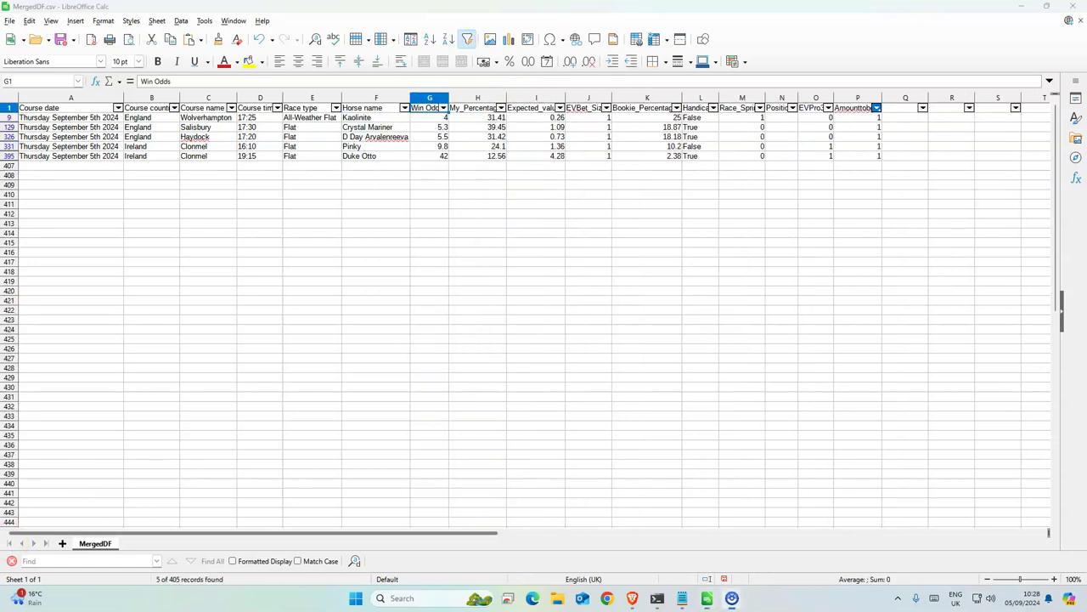
Show Betfair beside the spreadsheet and place a £1 back bet on Kaolinite at 4.4 in the 17:25 Wolverhampton win market.
{"action": "key", "text": "super+Down"}
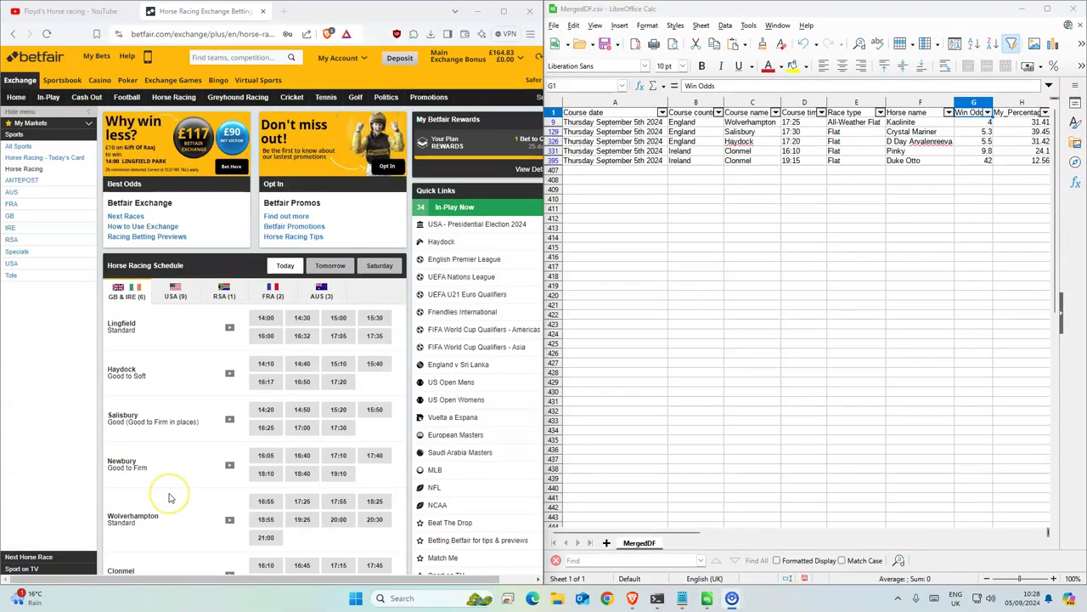
{"action": "left_click", "coordinate": [302, 501]}
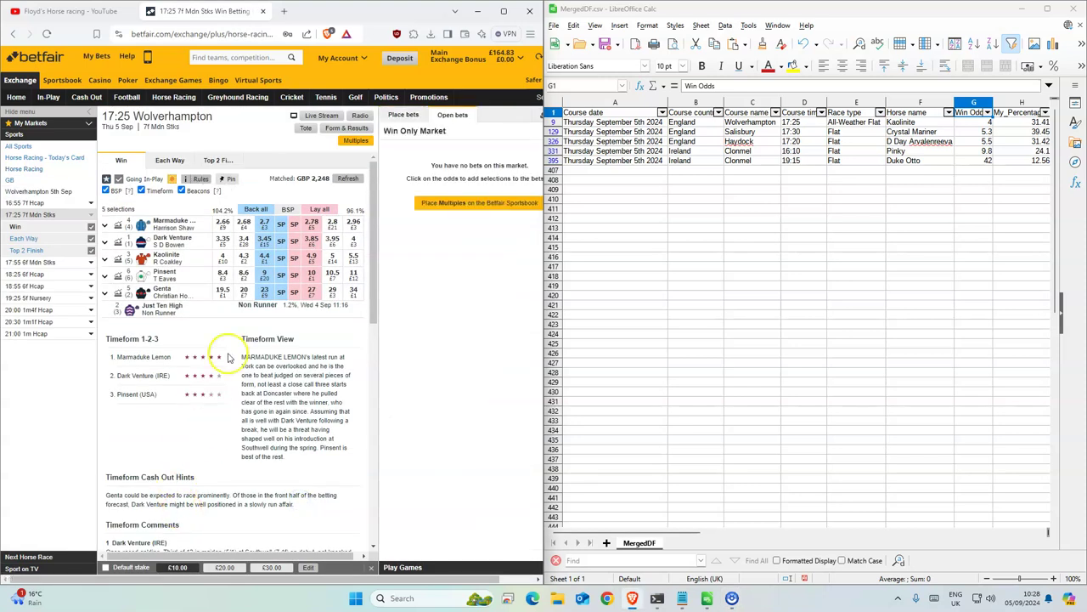
{"action": "left_click", "coordinate": [264, 259]}
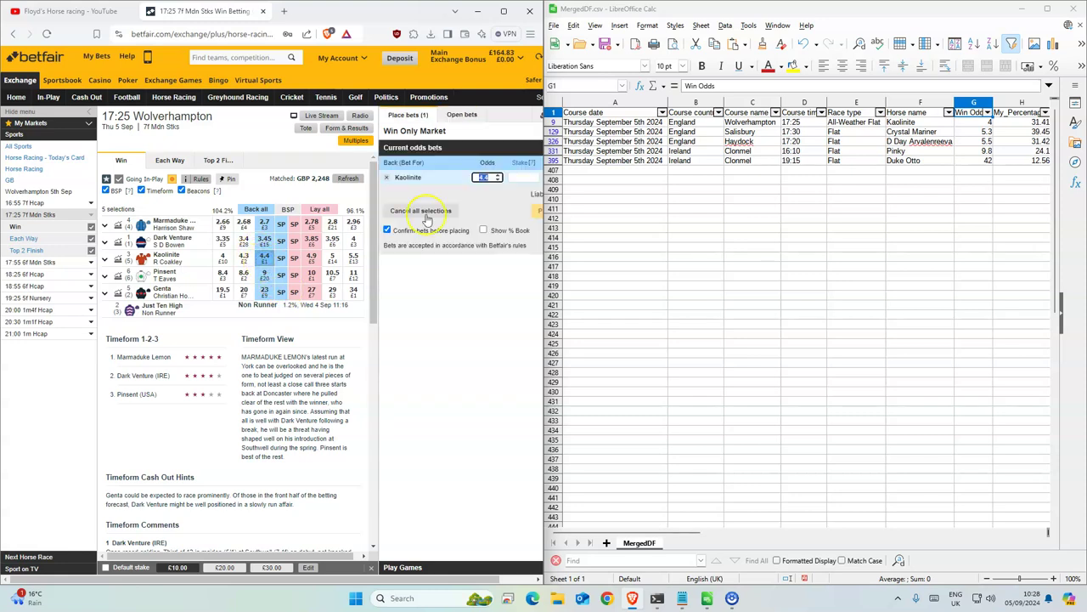
{"action": "left_click", "coordinate": [525, 179]}
{"action": "type", "text": "1"}
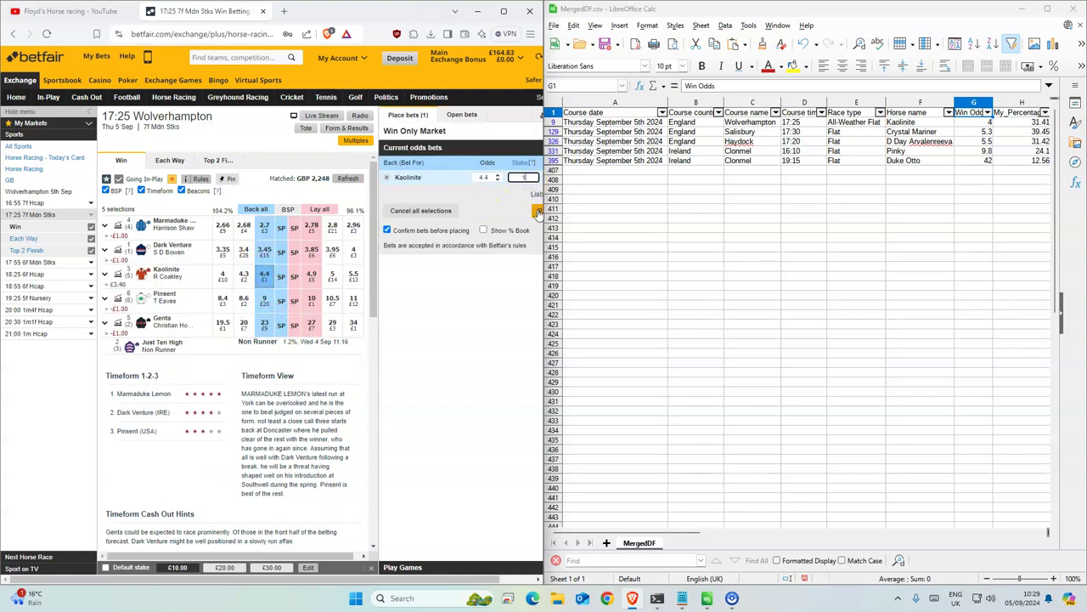
{"action": "left_click", "coordinate": [536, 212]}
{"action": "left_click", "coordinate": [537, 212]}
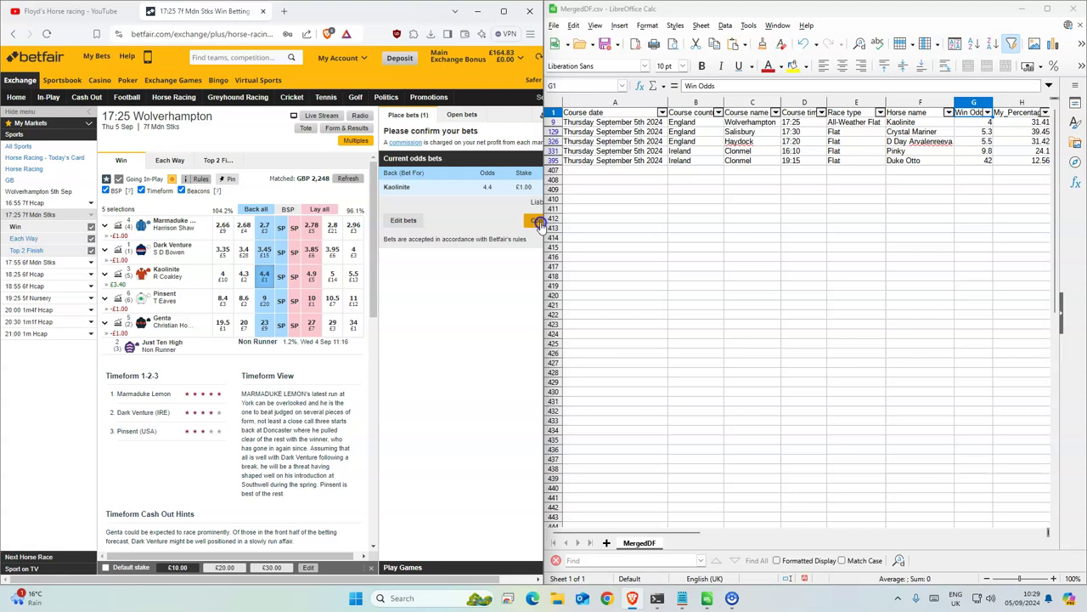
Place a £1 back bet on Crystal Mariner at odds of 5.9 in the 17:30 Salisbury win market.
{"action": "left_click", "coordinate": [939, 134]}
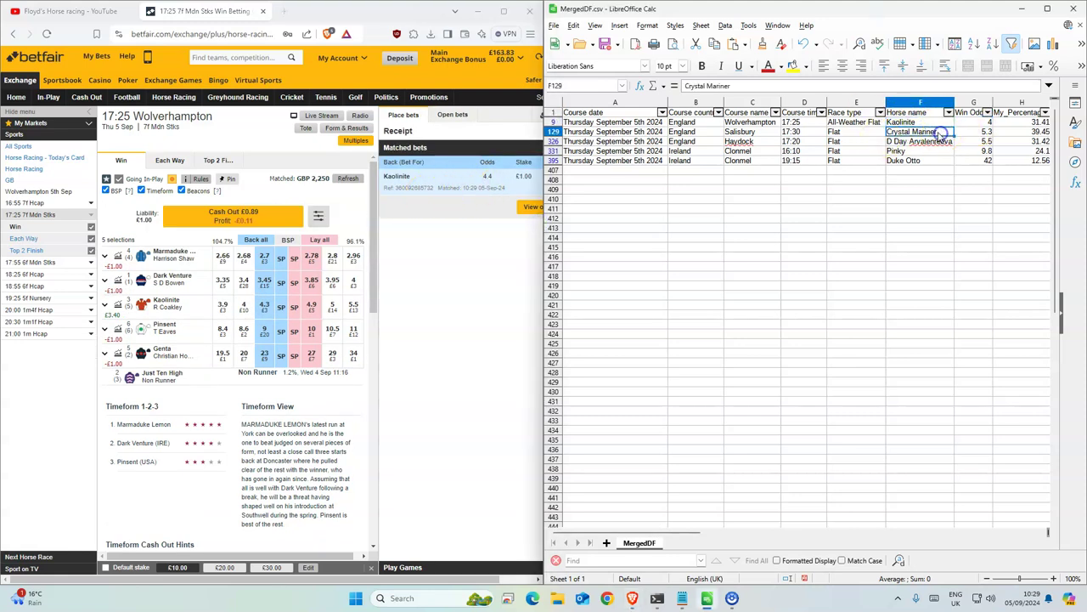
{"action": "left_click", "coordinate": [174, 97]}
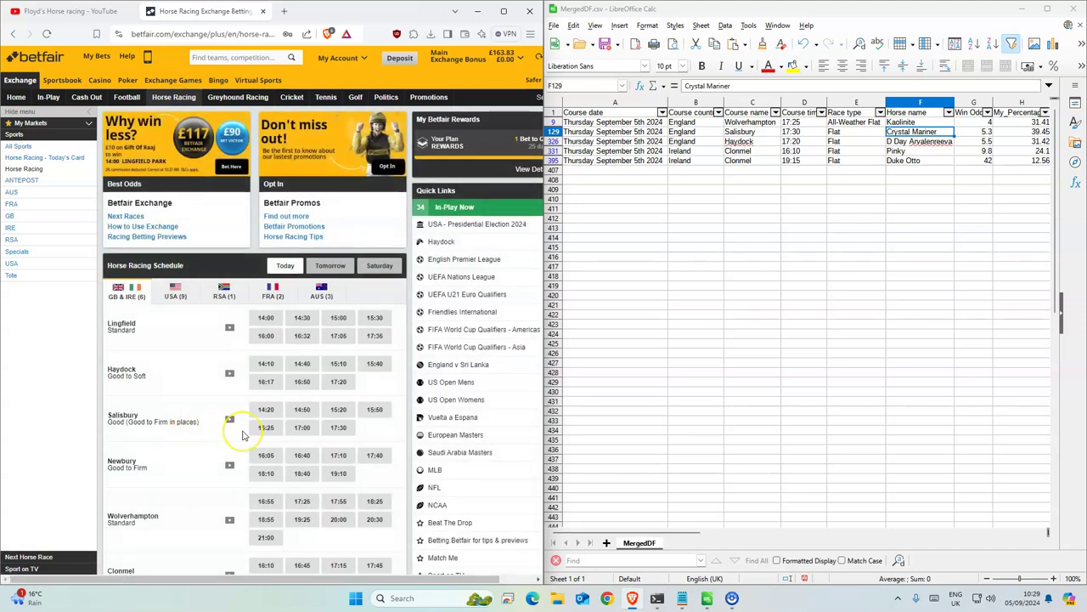
{"action": "left_click", "coordinate": [343, 429]}
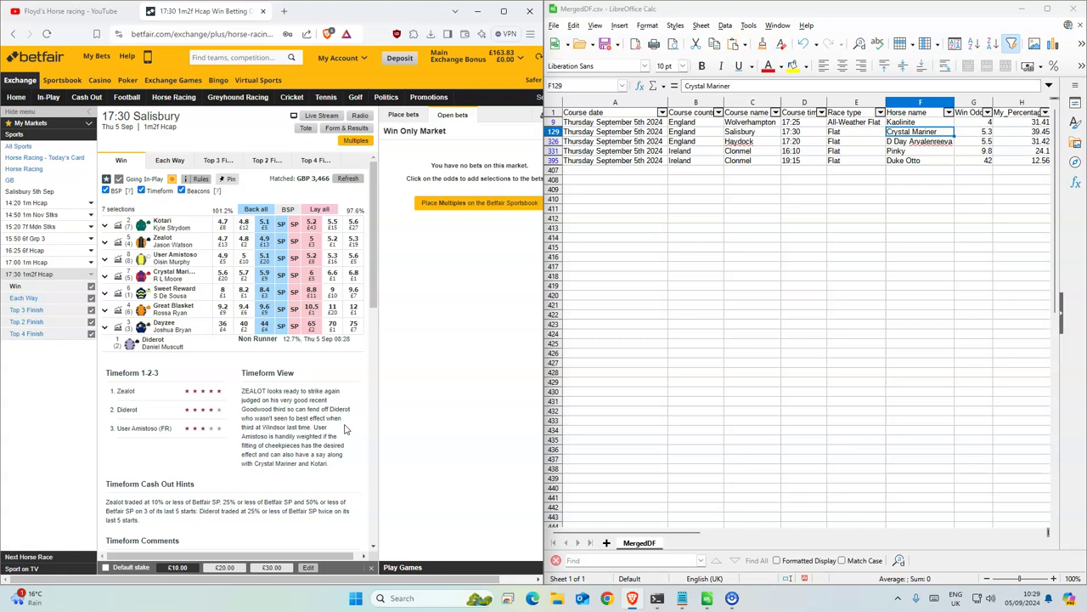
{"action": "left_click", "coordinate": [264, 276]}
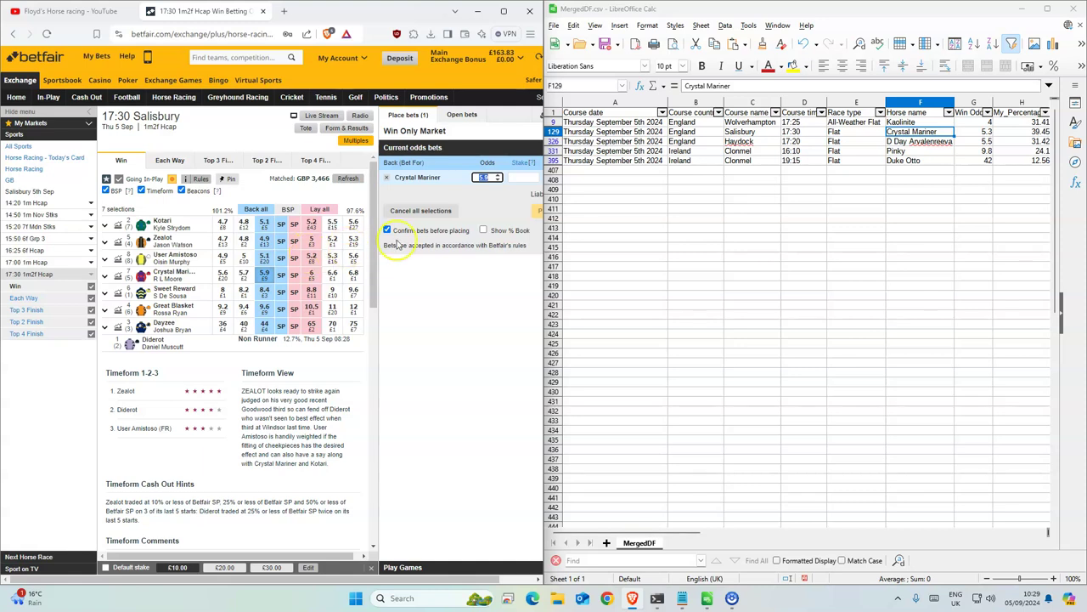
{"action": "left_click", "coordinate": [527, 177]}
{"action": "type", "text": "1"}
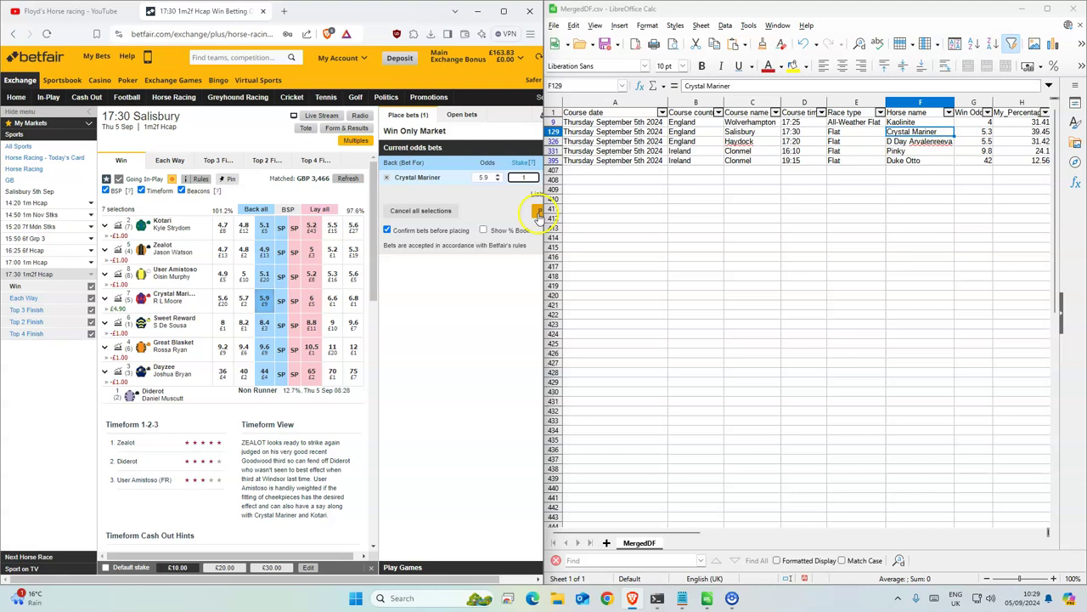
{"action": "left_click", "coordinate": [539, 211]}
{"action": "left_click", "coordinate": [535, 220]}
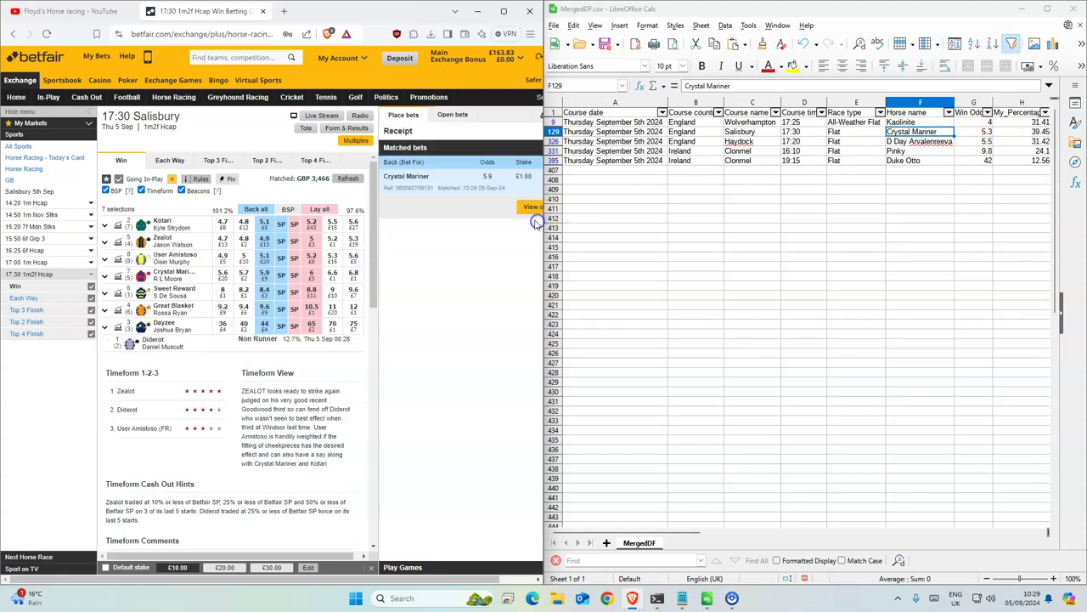
Place a £1 back bet on D Day Arvalenreeva at 5.5 in the 17:20 Haydock, set it to Take SP in-play, and widen the browser.
{"action": "left_click", "coordinate": [817, 141]}
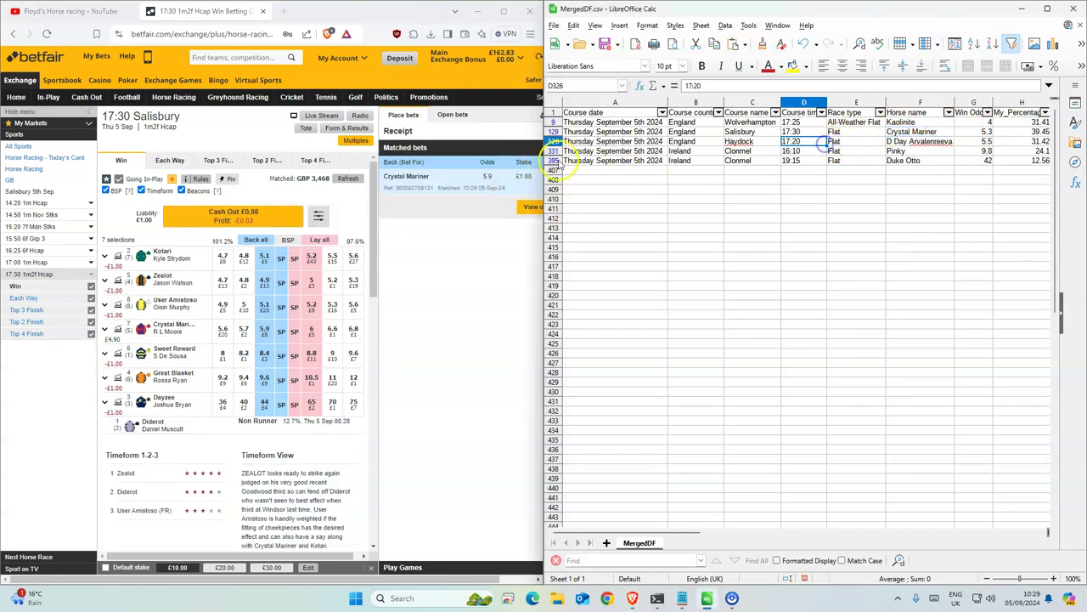
{"action": "left_click", "coordinate": [165, 97]}
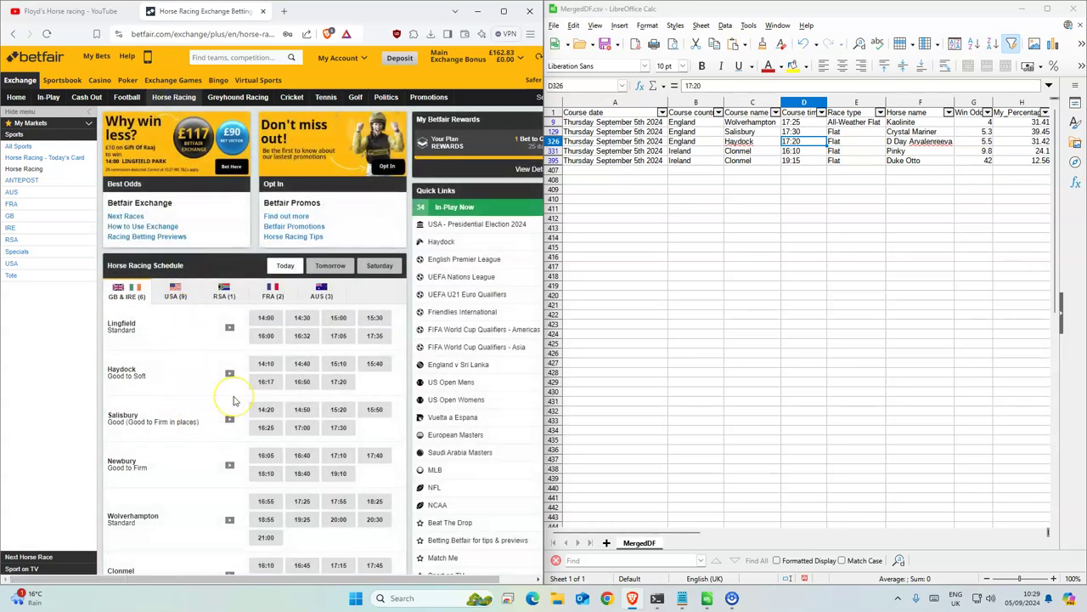
{"action": "left_click", "coordinate": [338, 382]}
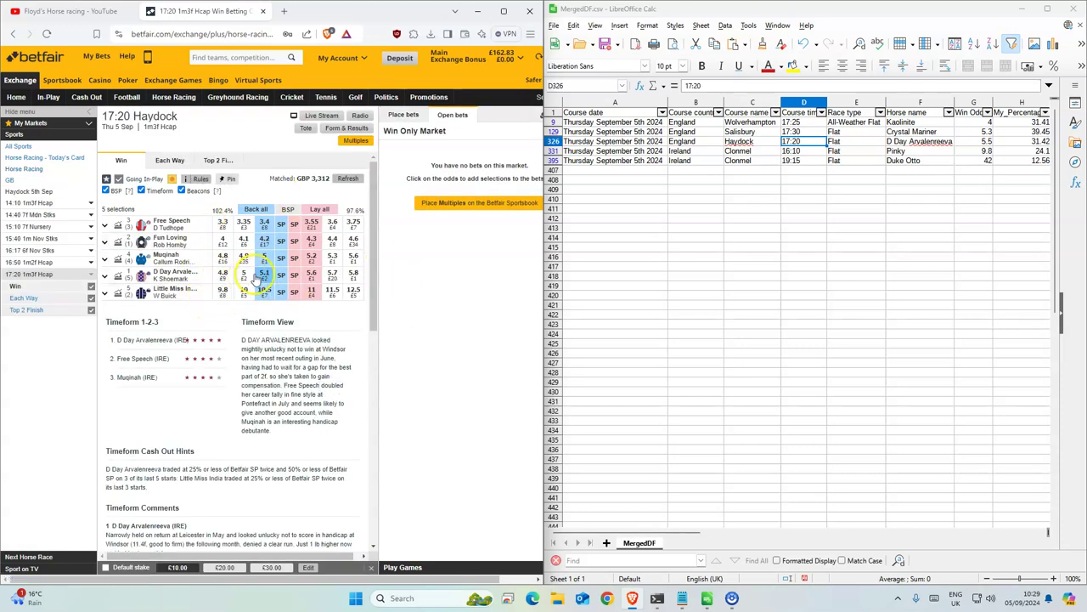
{"action": "left_click", "coordinate": [263, 274]}
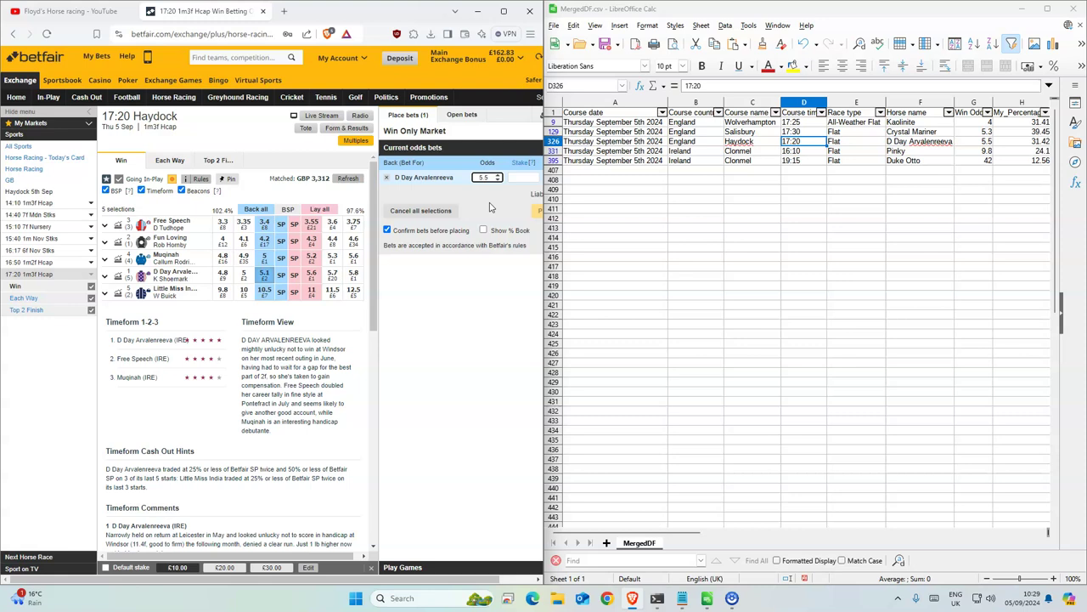
{"action": "left_click", "coordinate": [525, 176]}
{"action": "type", "text": "1"}
{"action": "left_click", "coordinate": [535, 210]}
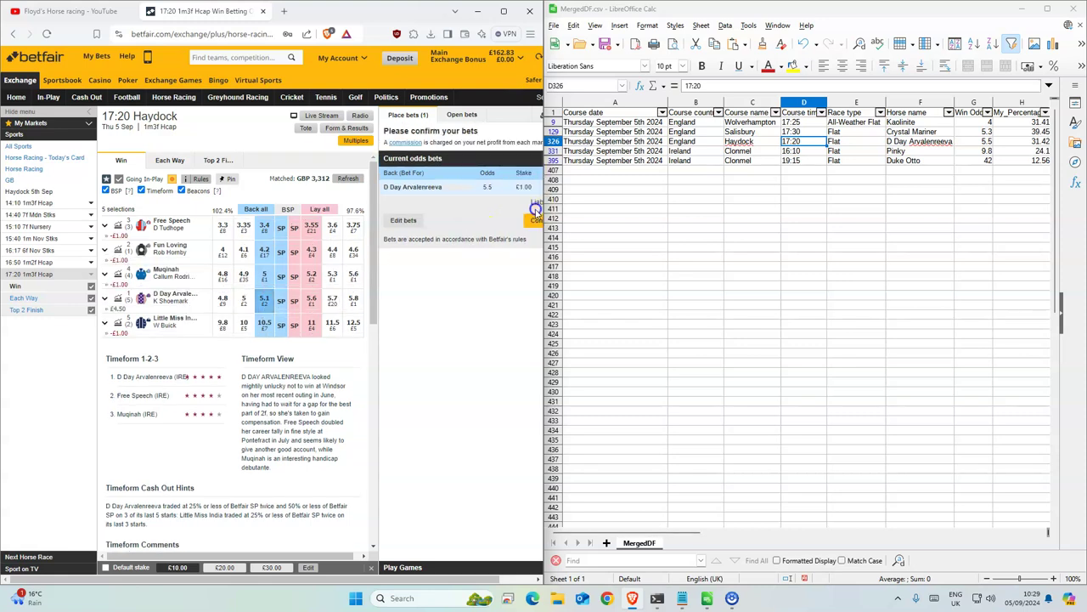
{"action": "left_click", "coordinate": [533, 220]}
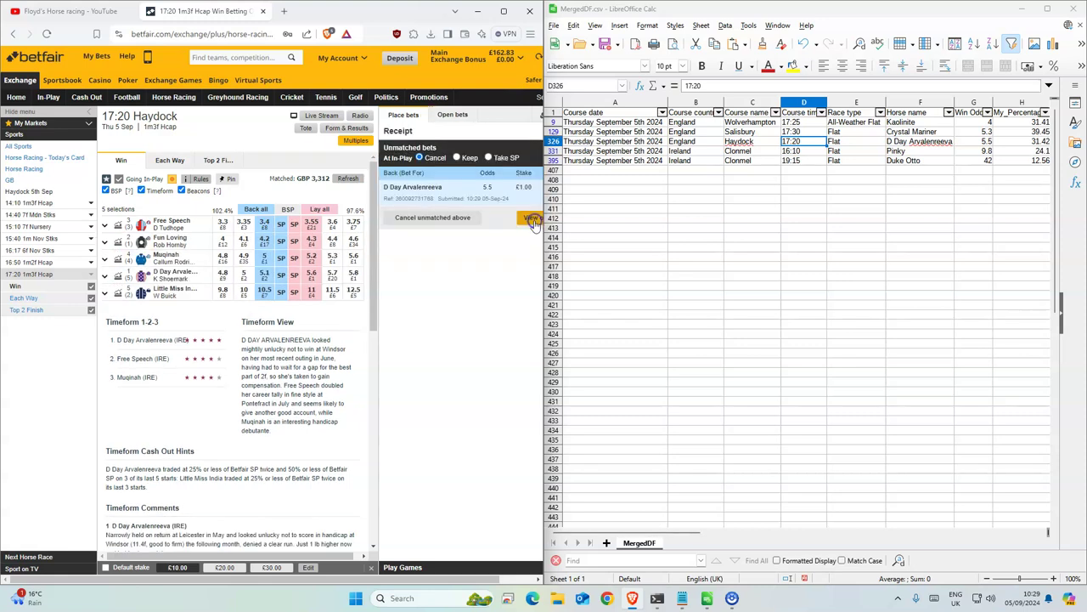
{"action": "left_click", "coordinate": [490, 158]}
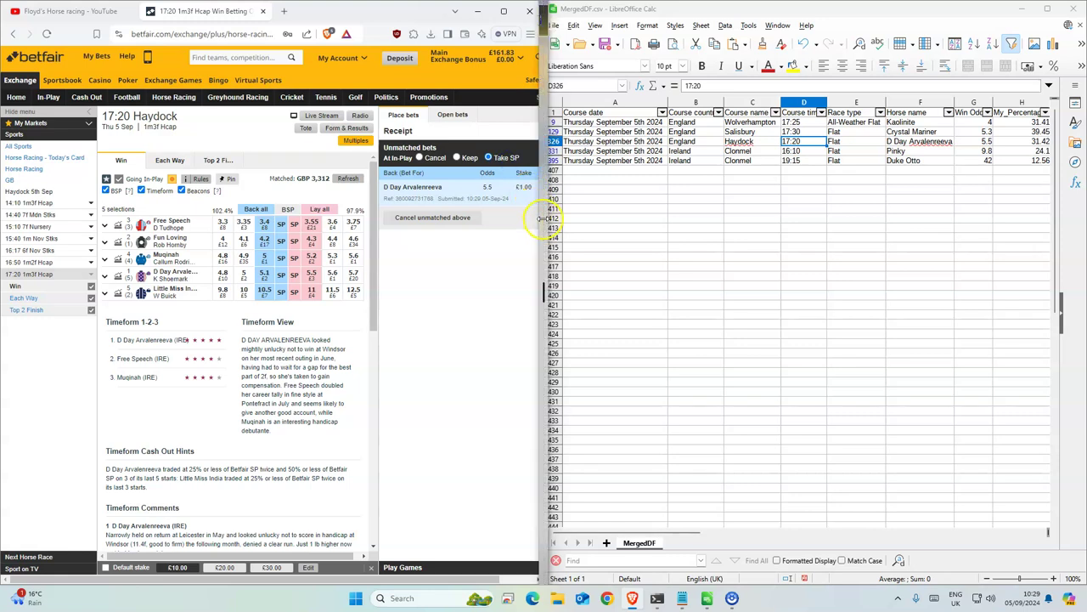
{"action": "left_click_drag", "start_coordinate": [544, 223], "coordinate": [557, 222]}
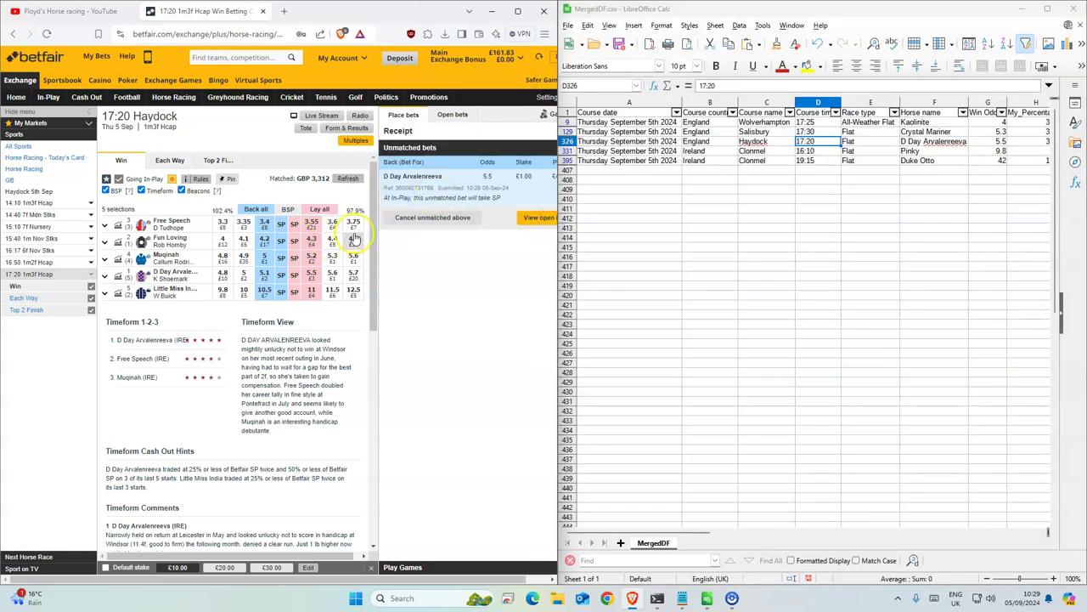
Place a £1 back bet on Pinky at odds of 18.5 in the 16:10 Clonmel win market, checking the race details in the spreadsheet.
{"action": "left_click", "coordinate": [813, 152]}
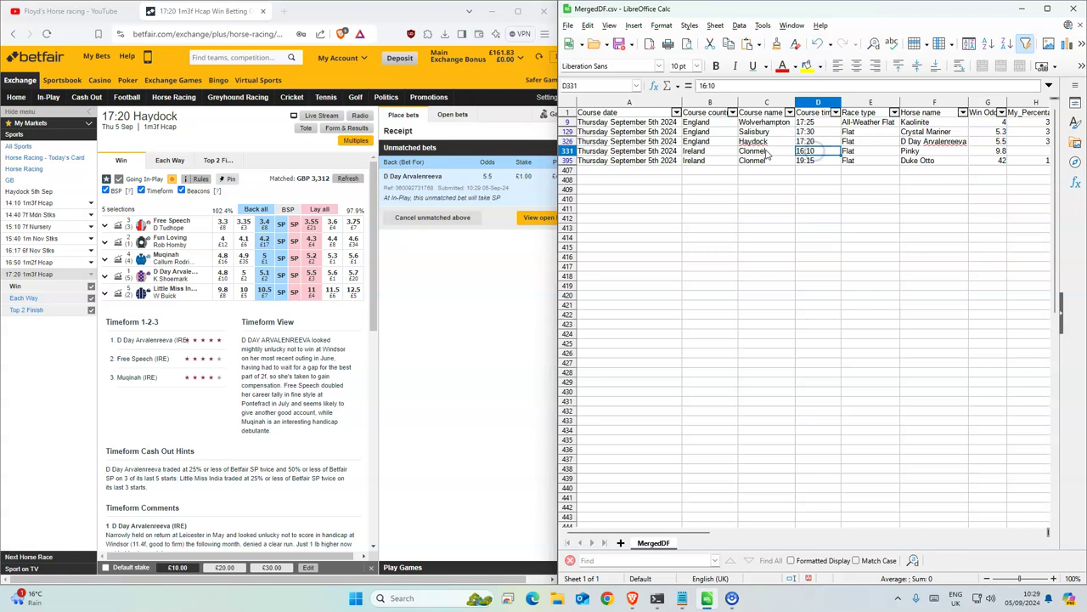
{"action": "left_click", "coordinate": [167, 101]}
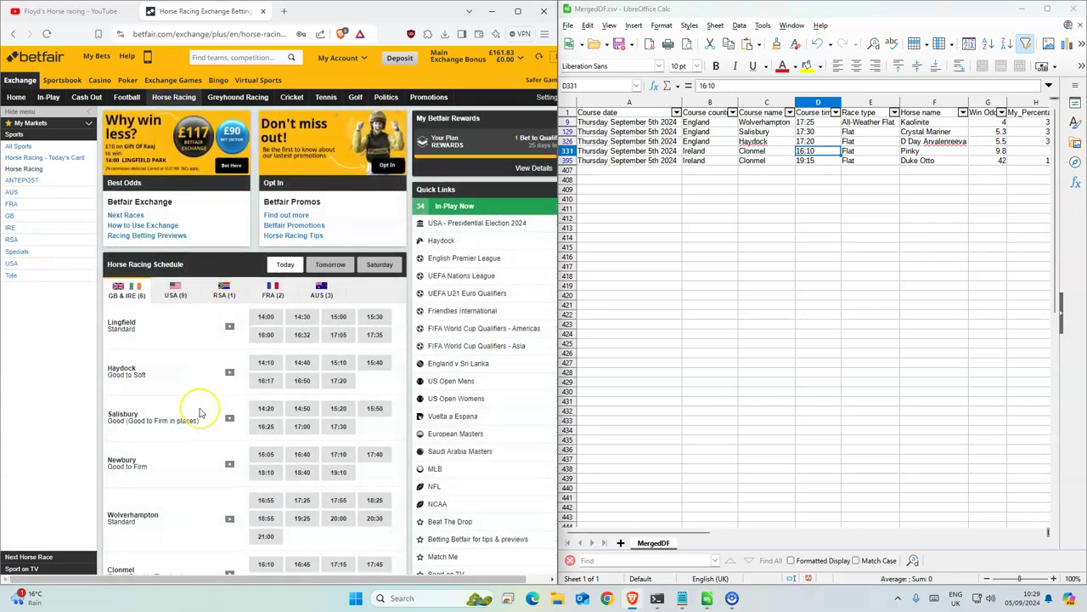
{"action": "scroll", "coordinate": [200, 412], "scroll_direction": "down", "scroll_amount": 1}
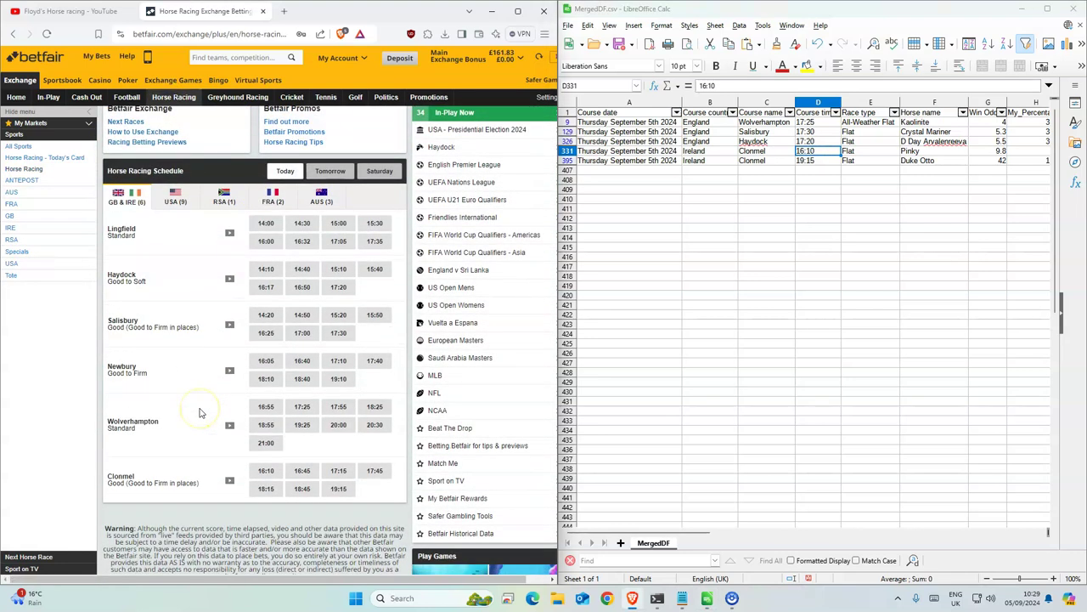
{"action": "left_click", "coordinate": [265, 470]}
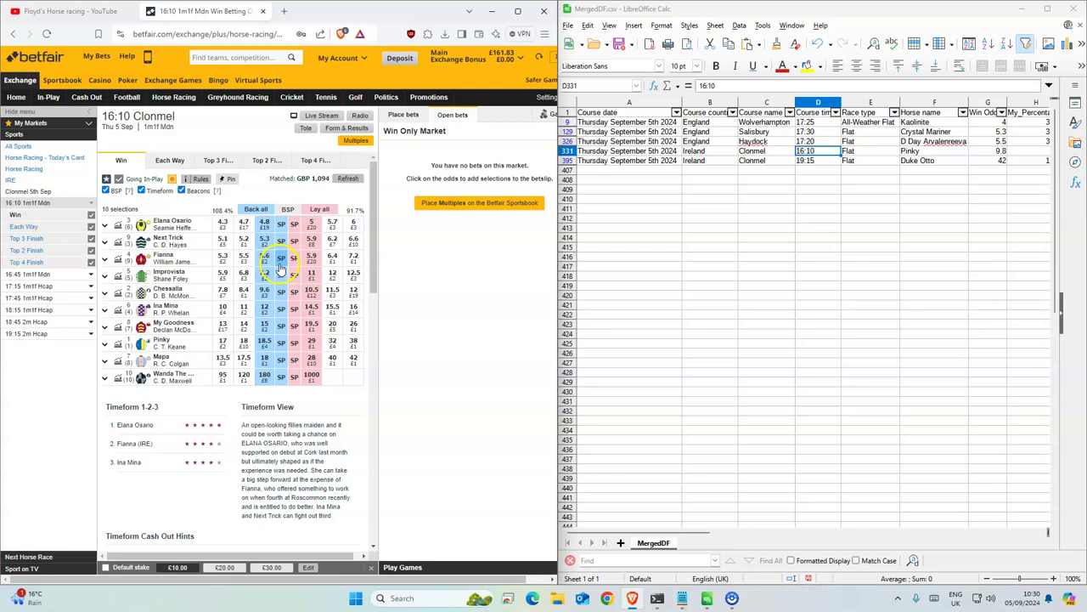
{"action": "left_click", "coordinate": [265, 343]}
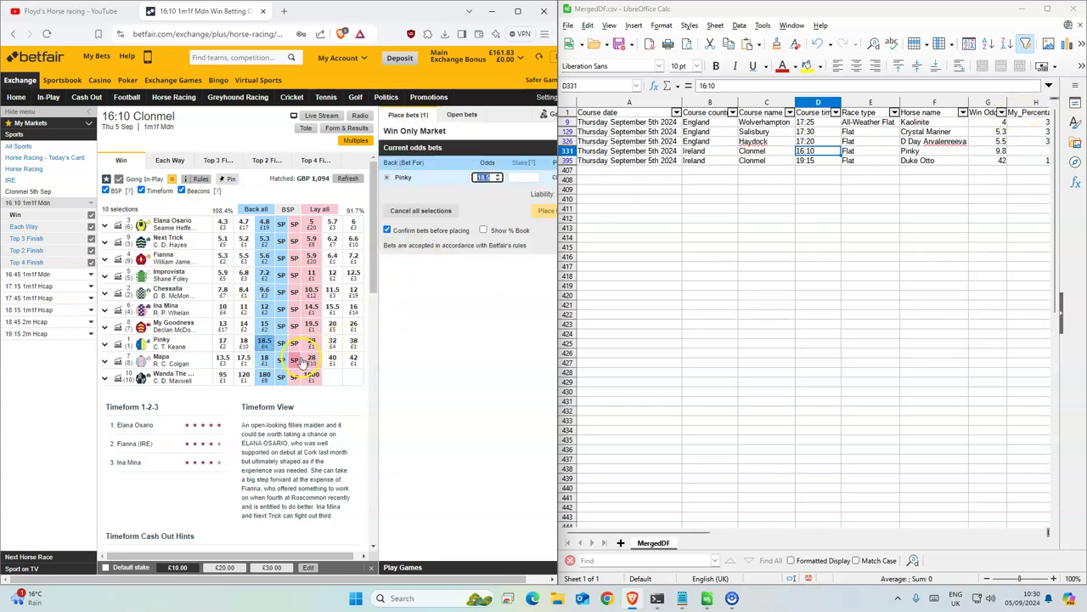
{"action": "left_click", "coordinate": [988, 151]}
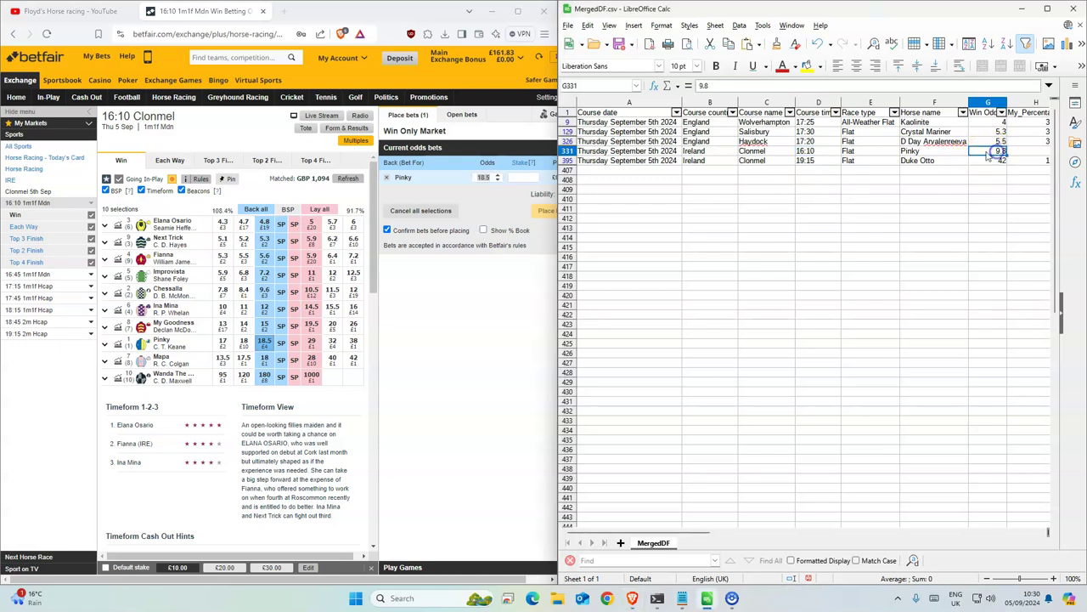
{"action": "type", "text": "1"}
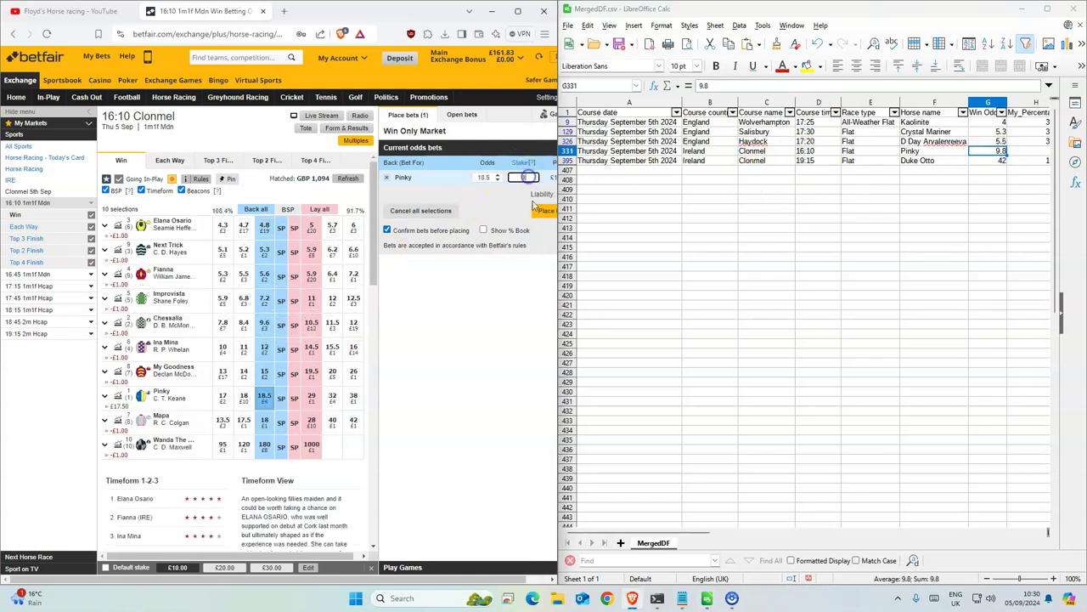
{"action": "left_click", "coordinate": [542, 210]}
{"action": "left_click", "coordinate": [539, 219]}
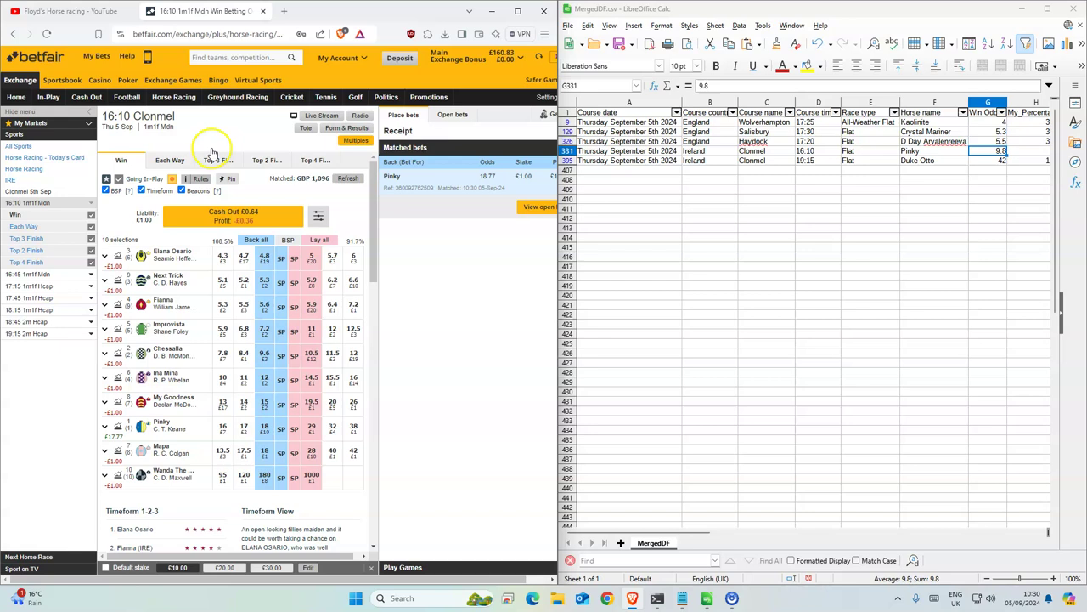
Place a £1 back bet on Duke Otto at odds of 46 in the 19:15 Clonmel win market.
{"action": "left_click", "coordinate": [178, 101]}
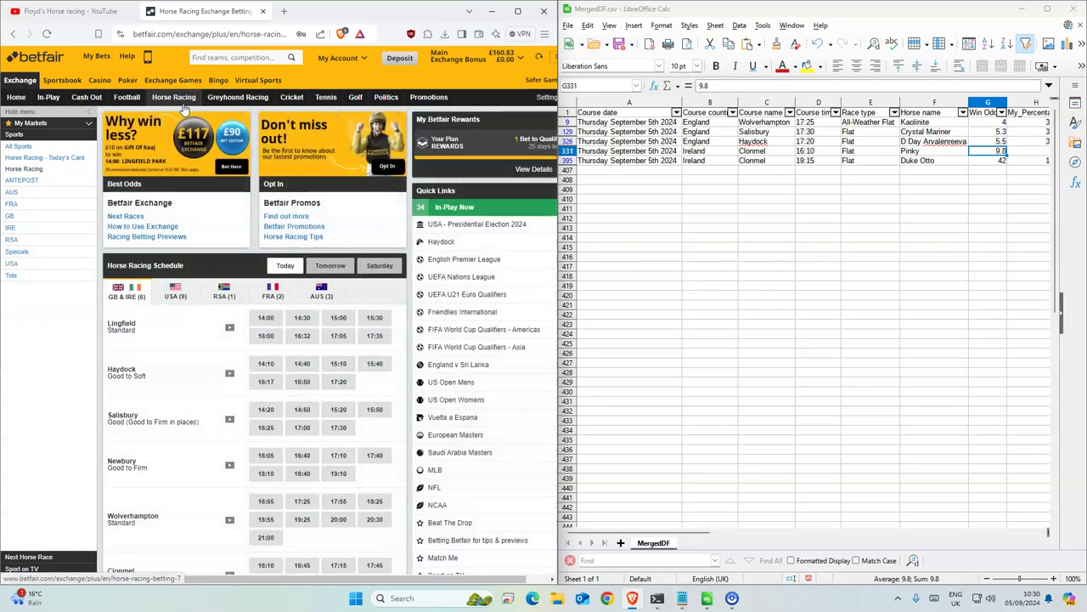
{"action": "scroll", "coordinate": [243, 481], "scroll_direction": "down", "scroll_amount": 1}
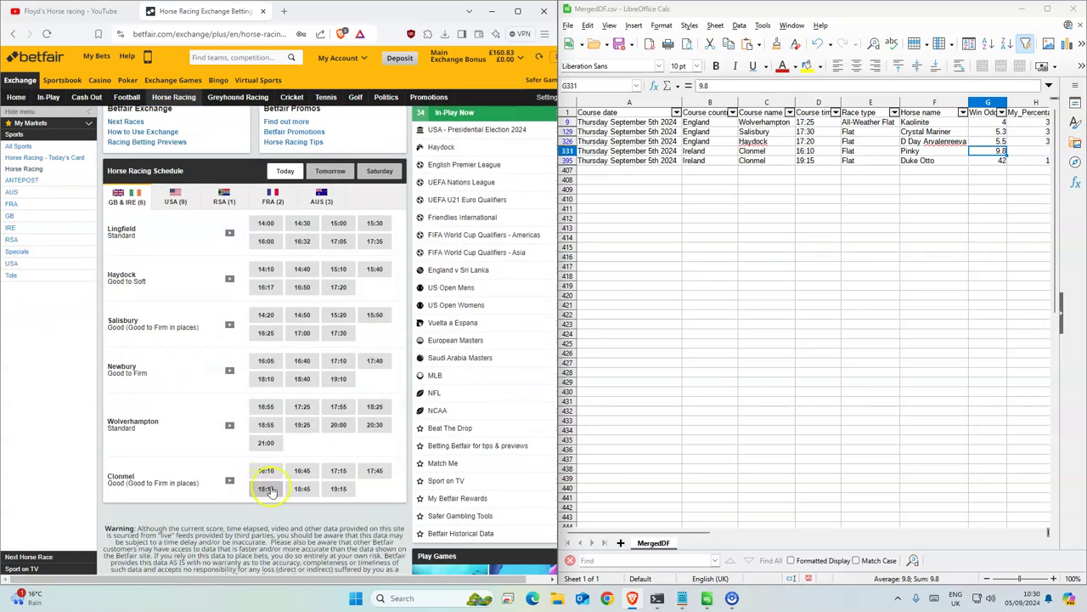
{"action": "left_click", "coordinate": [338, 489]}
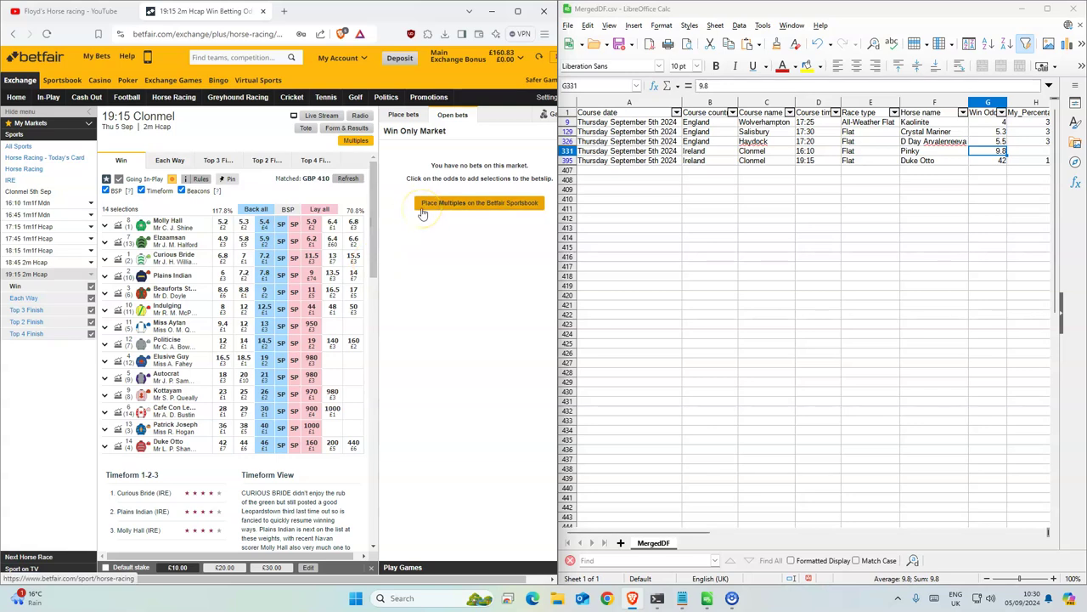
{"action": "left_click", "coordinate": [267, 446]}
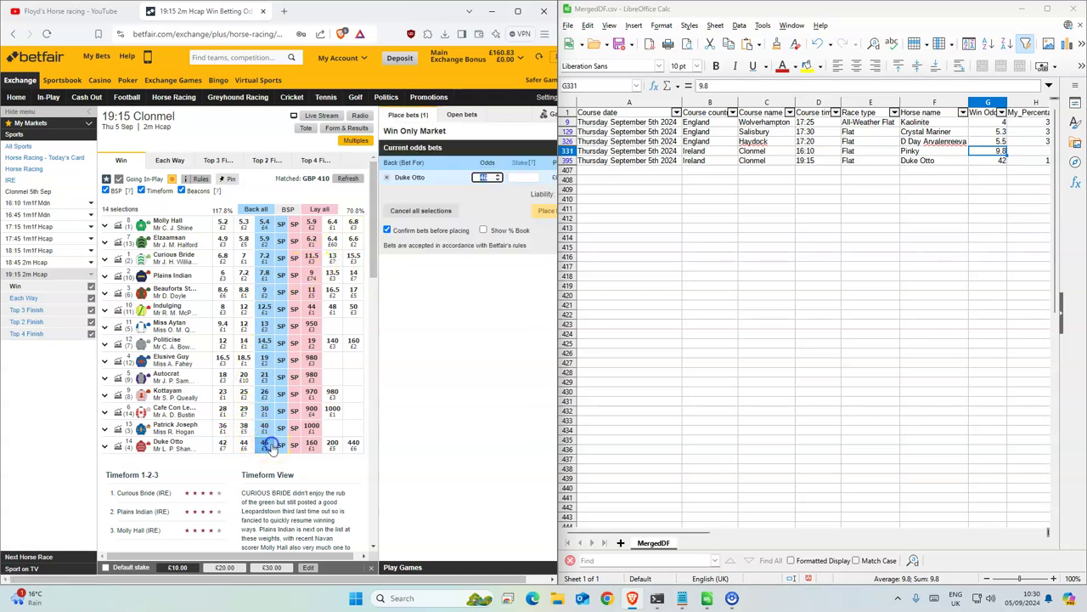
{"action": "left_click", "coordinate": [532, 180]}
{"action": "type", "text": "1"}
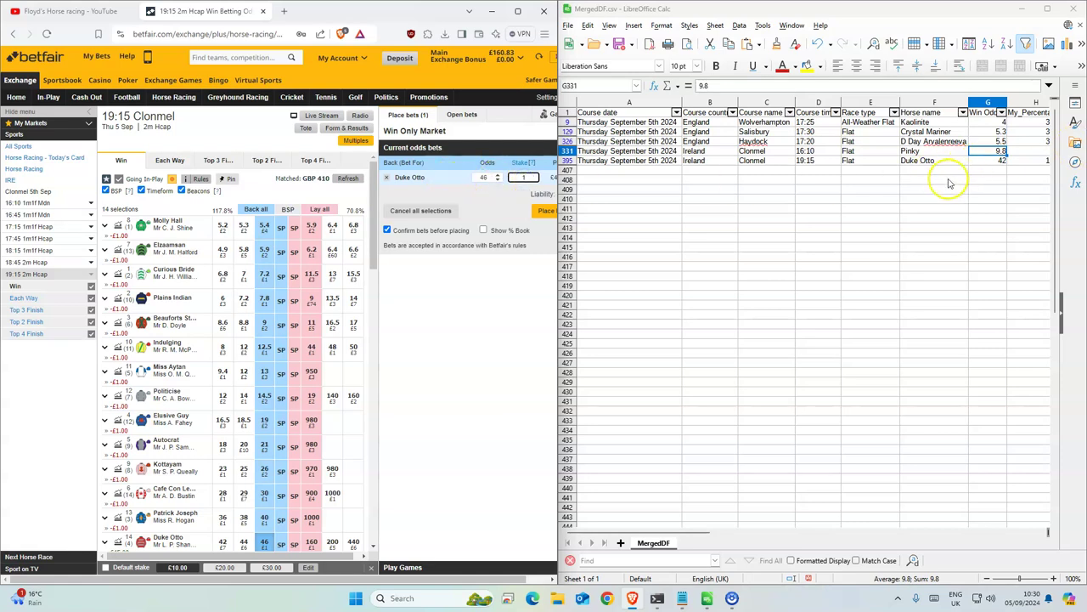
{"action": "left_click", "coordinate": [548, 211]}
{"action": "left_click", "coordinate": [522, 231]}
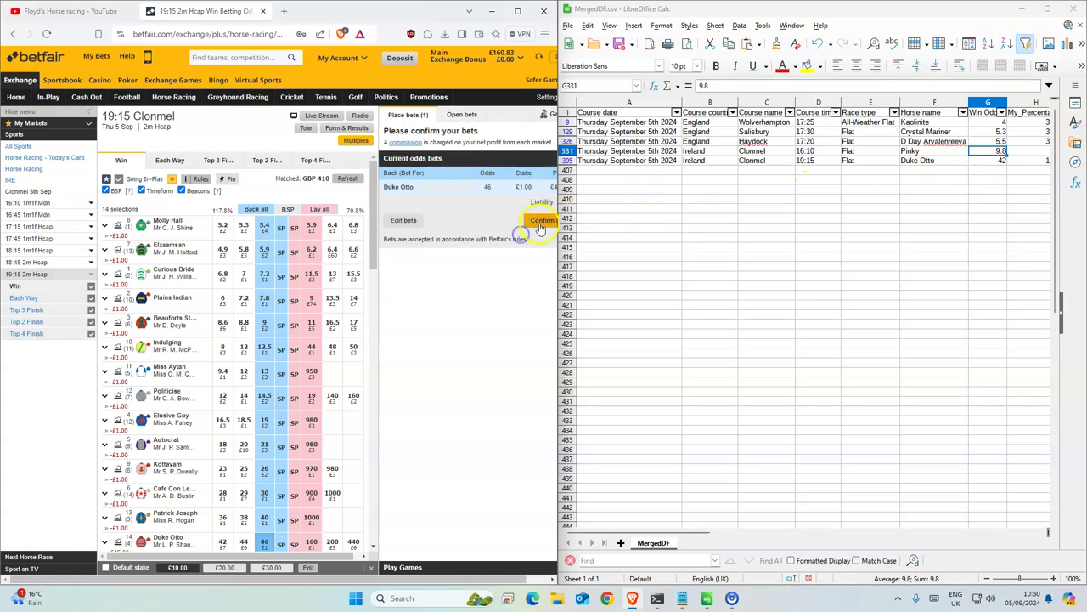